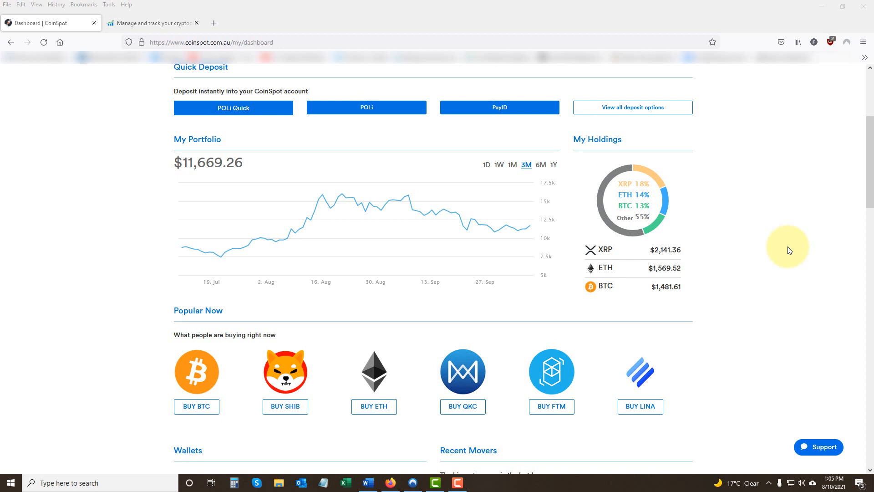
Open a stop loss order for Bitcoin and set its sell trigger price to 50000 AUD
scroll(765, 246, "up", 4)
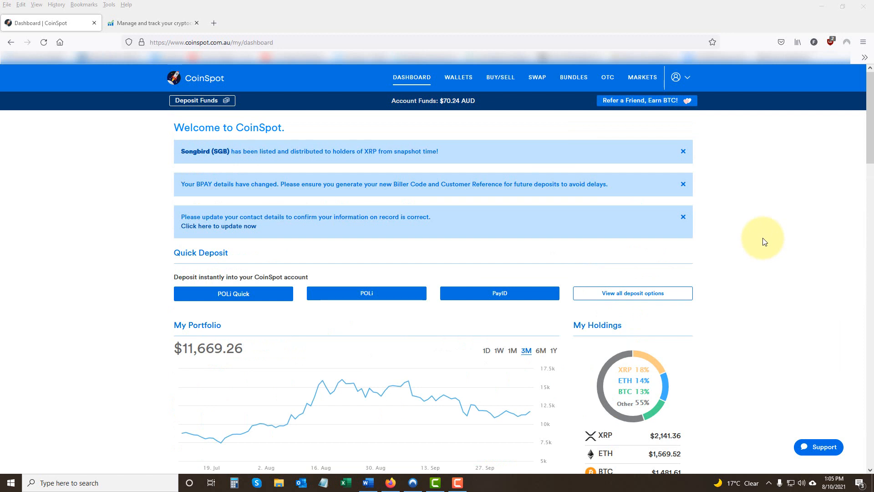
left_click(498, 78)
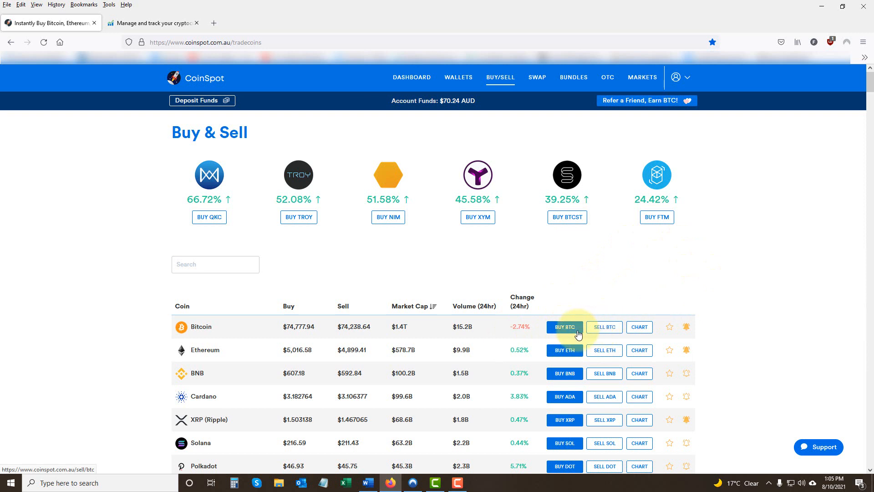
left_click(596, 328)
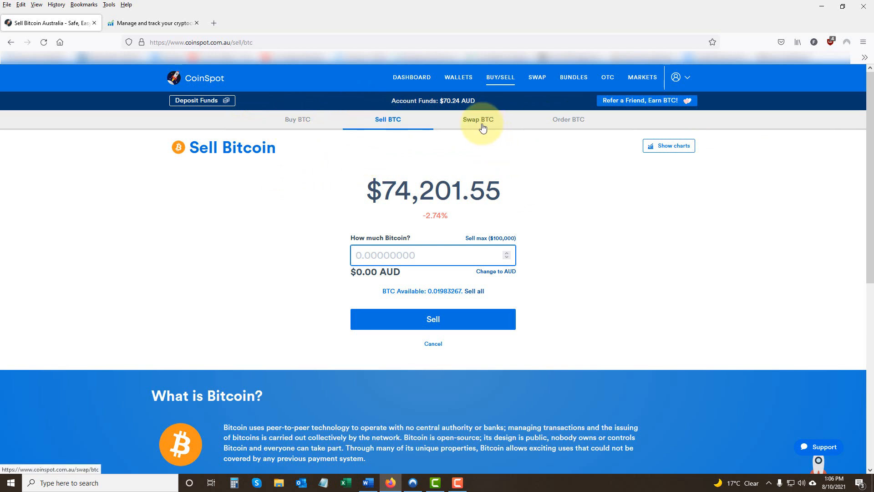
left_click(564, 122)
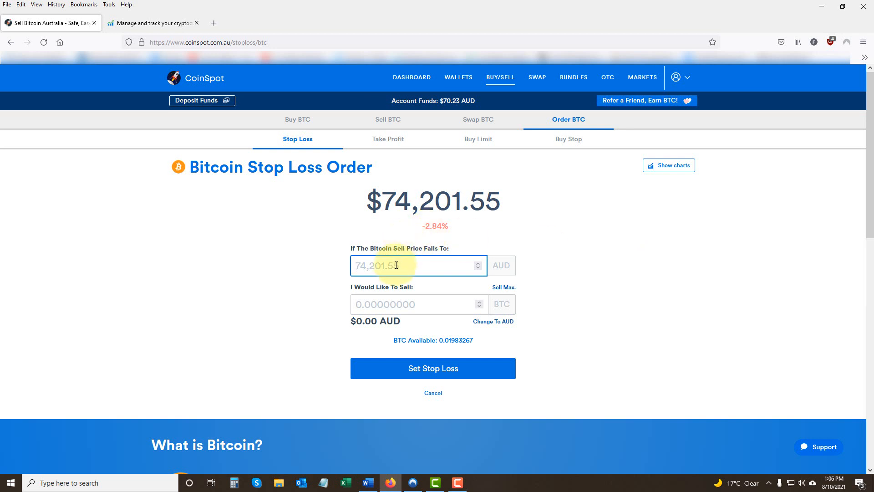
type("50")
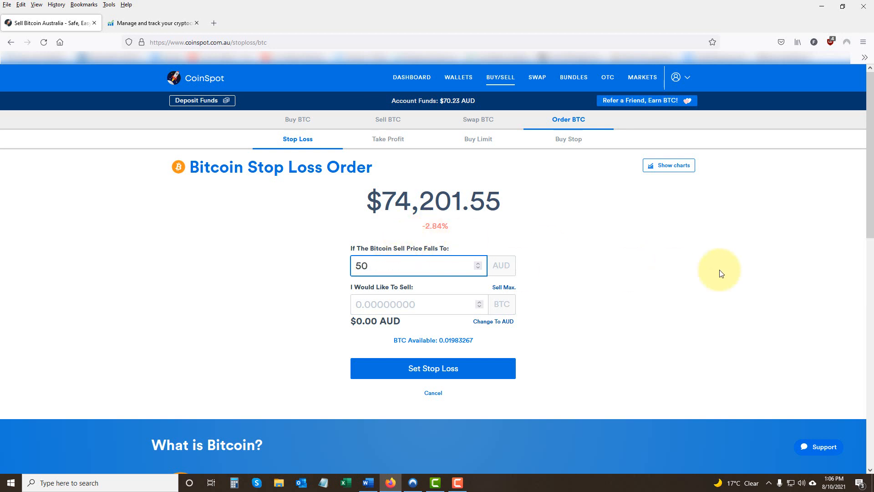
type("000")
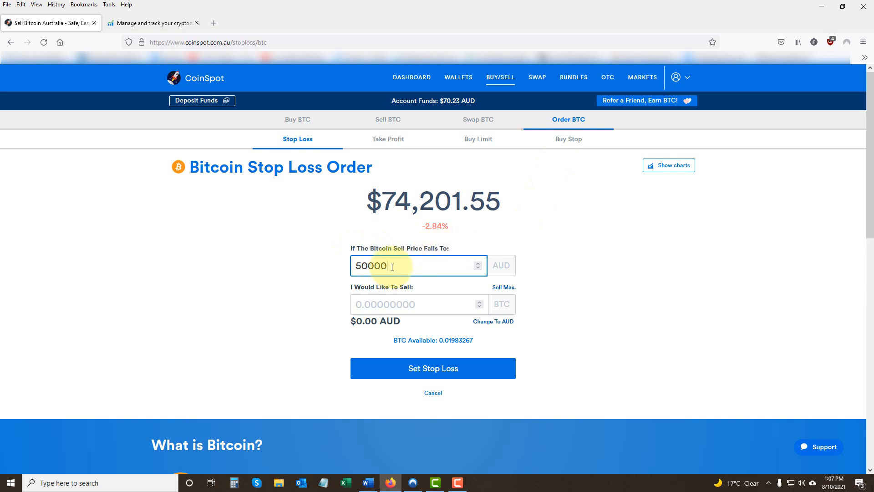
Try the maximum sell amount and 3500 AUD for the stop loss order, and return the amount to BTC units
left_click(507, 288)
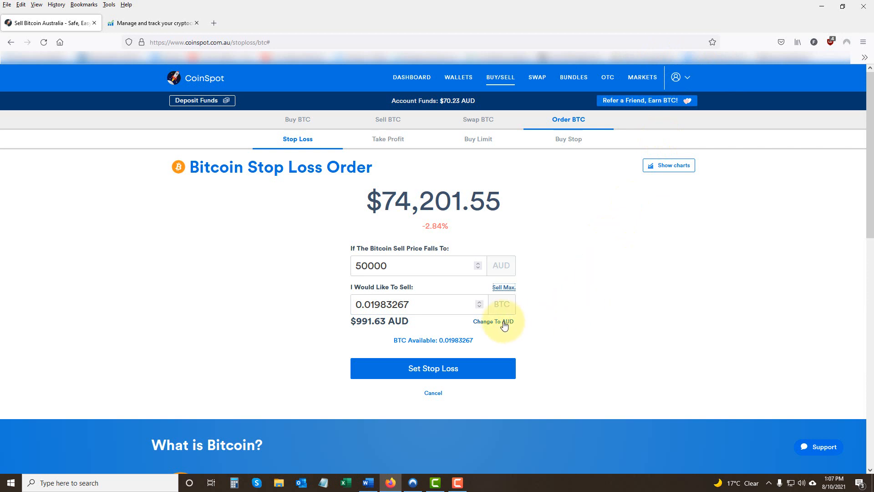
left_click(428, 305)
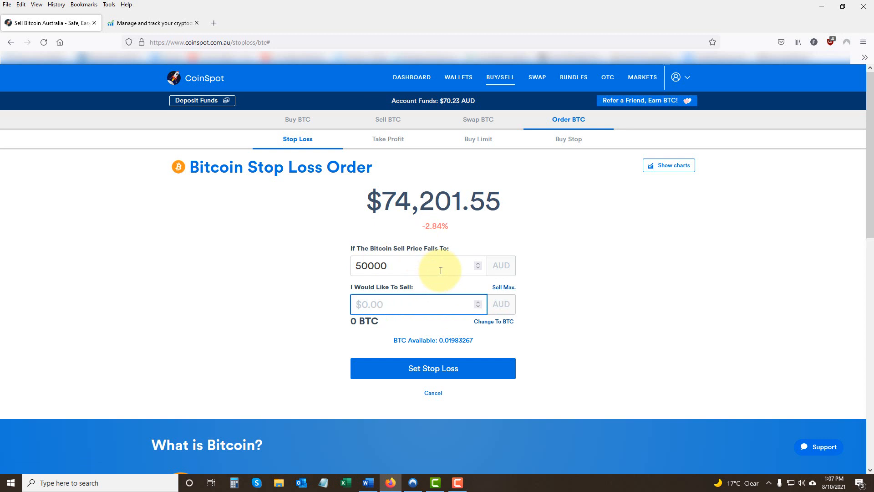
type("3500")
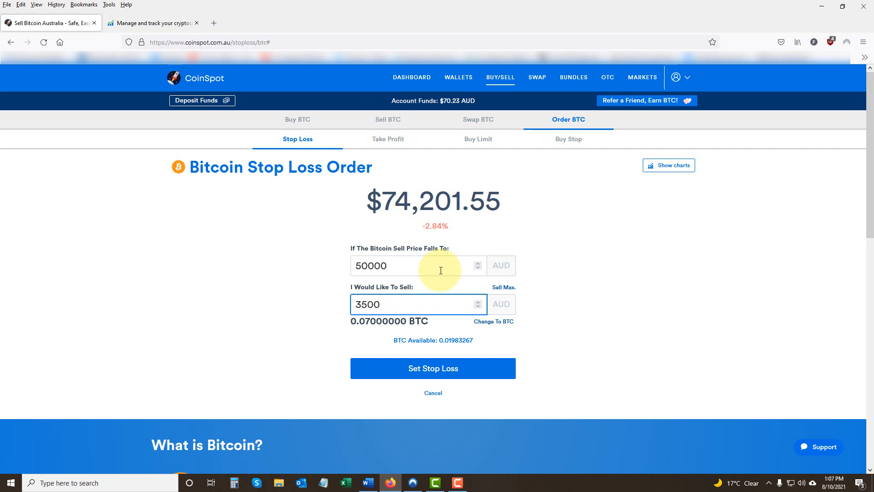
left_click(487, 321)
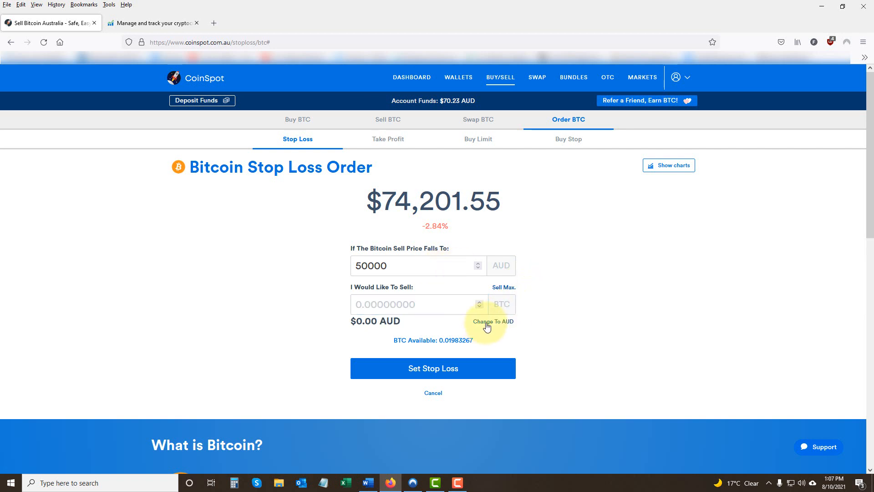
Set the stop loss order to sell the maximum available Bitcoin, and place and confirm it
left_click(503, 287)
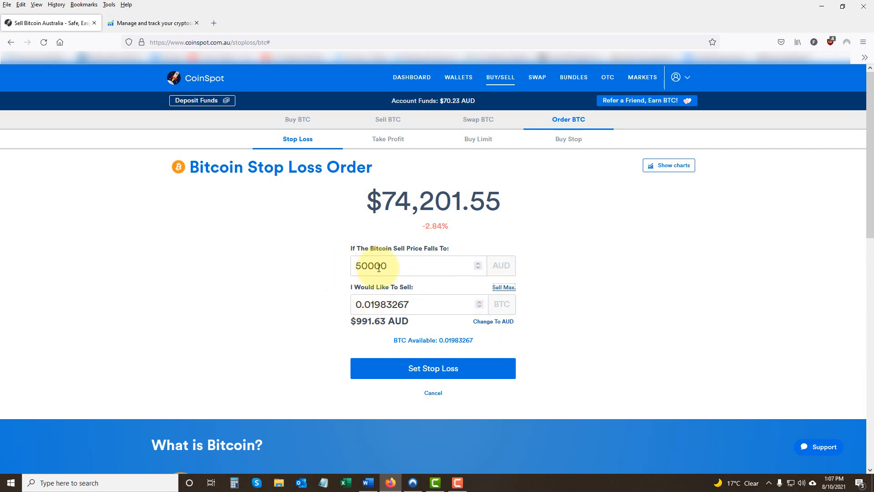
left_click(422, 370)
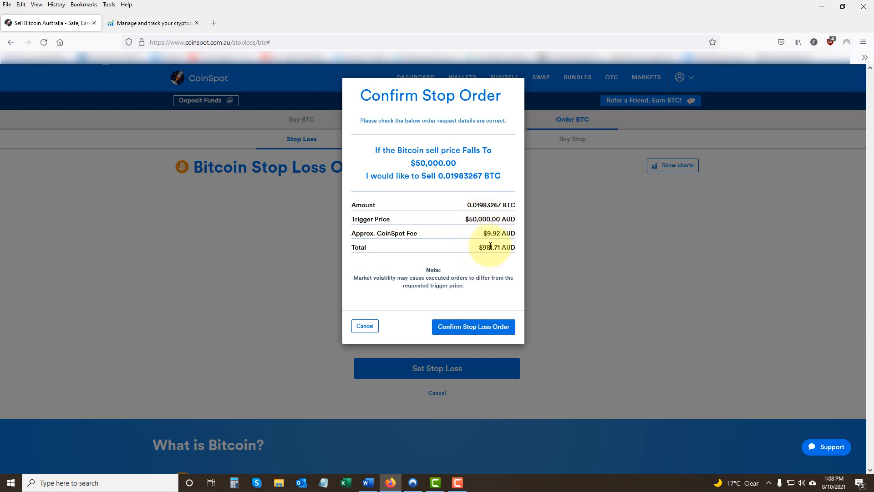
left_click(486, 326)
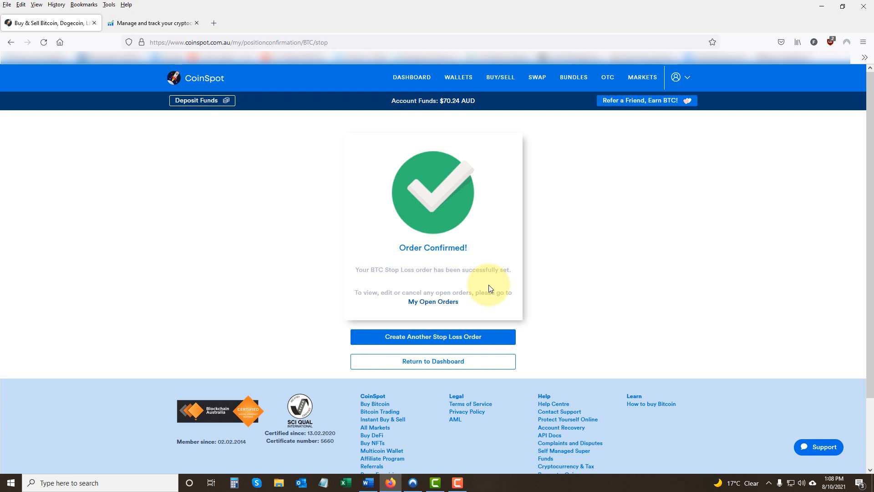
Review the account's open orders and cancel the Bitcoin stop loss order with the 50000 AUD trigger
left_click(688, 80)
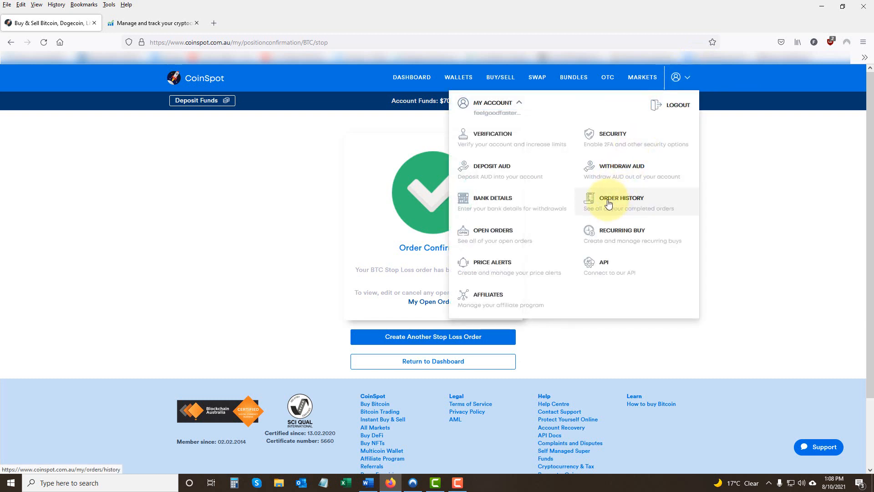
left_click(496, 231)
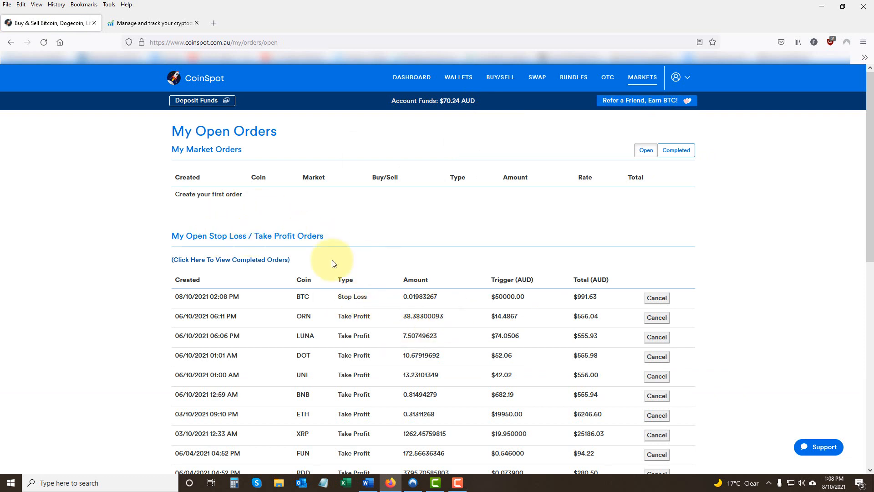
scroll(392, 328, "down", 6)
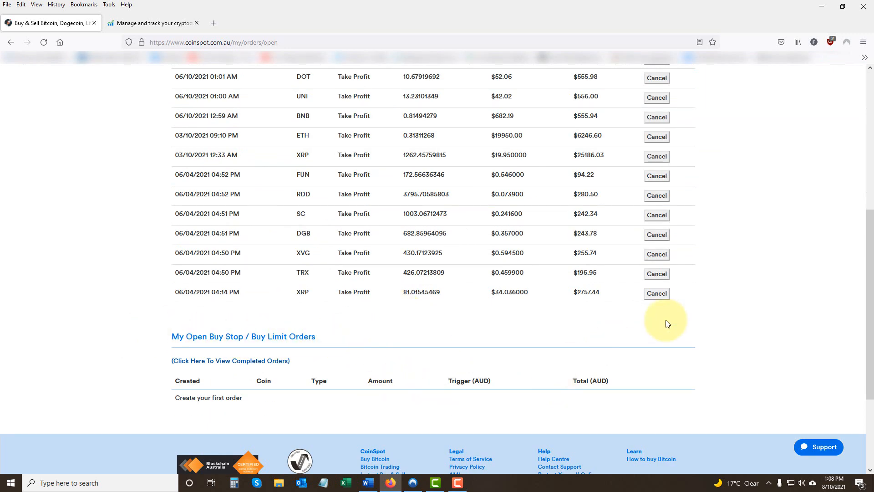
scroll(665, 321, "up", 6)
scroll(665, 321, "down", 4)
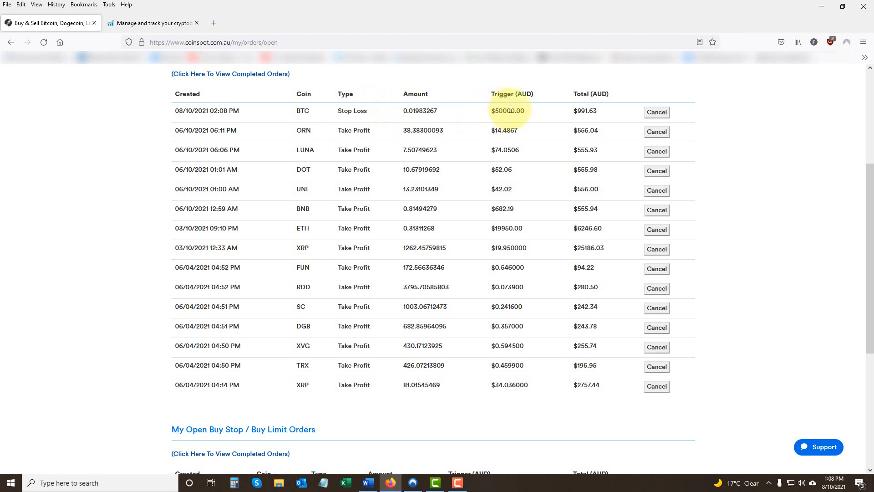
scroll(722, 144, "up", 2)
left_click(658, 162)
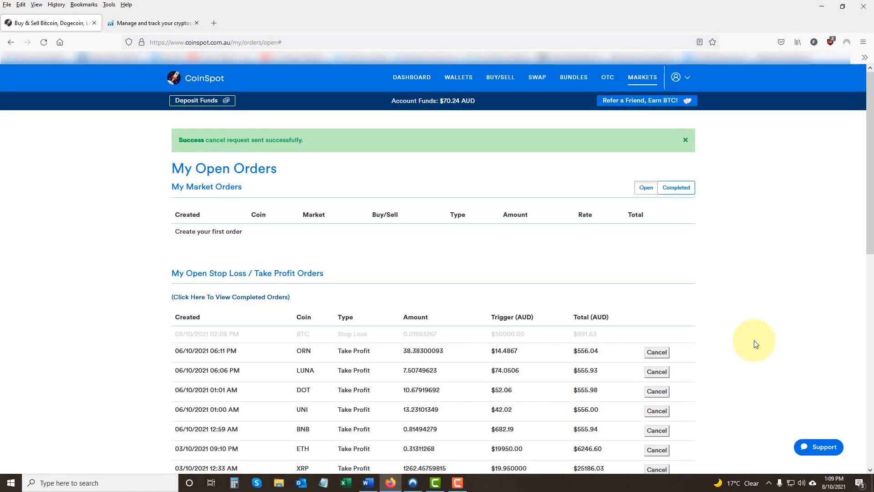
Open a take profit order for Bitcoin and set its sell trigger price to 100000 AUD
left_click(501, 80)
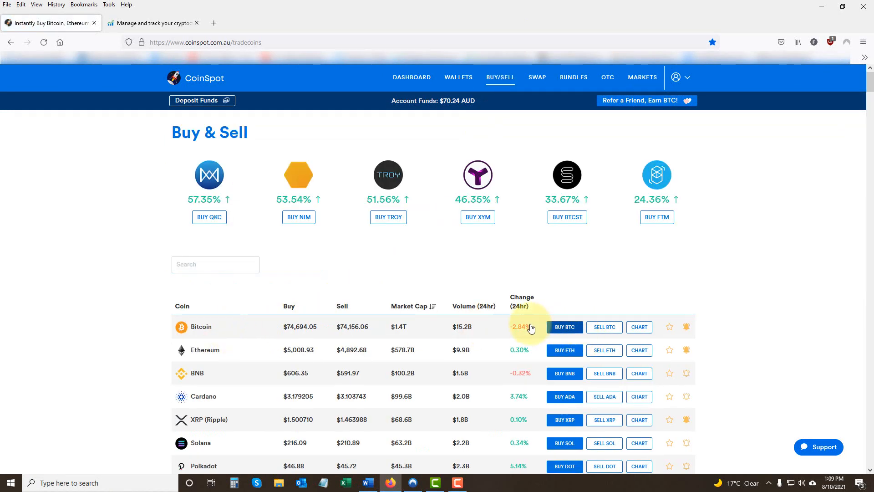
left_click(565, 327)
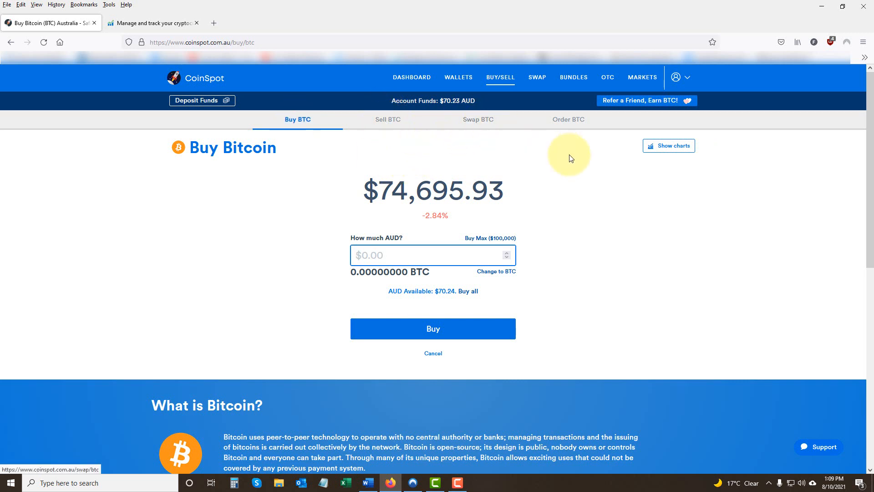
left_click(569, 122)
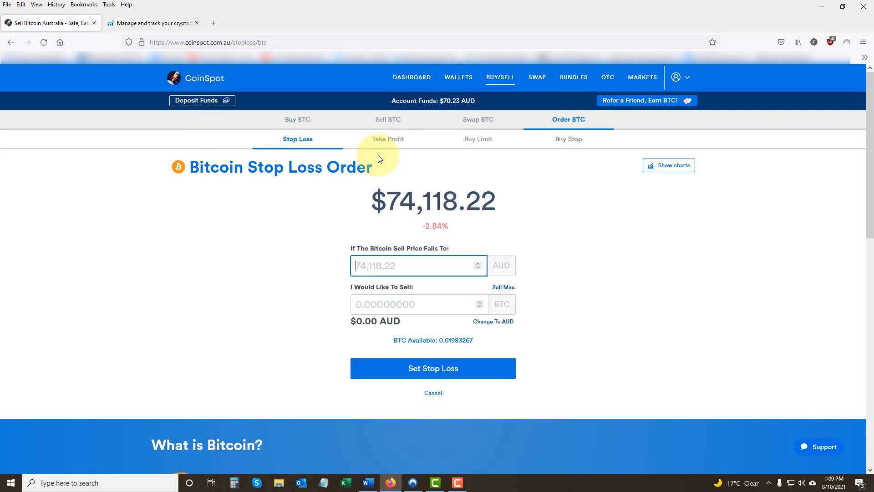
left_click(387, 139)
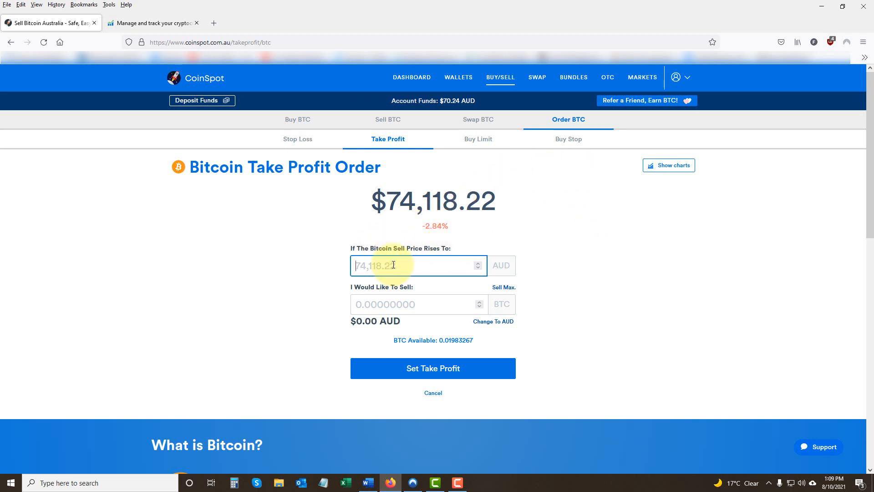
type("100000")
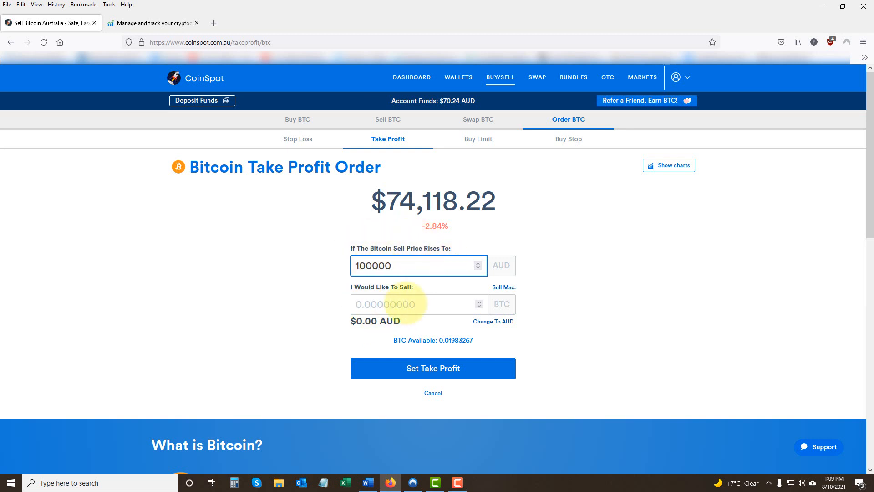
Set the take profit order to sell the maximum available Bitcoin, and place and confirm it
left_click(501, 288)
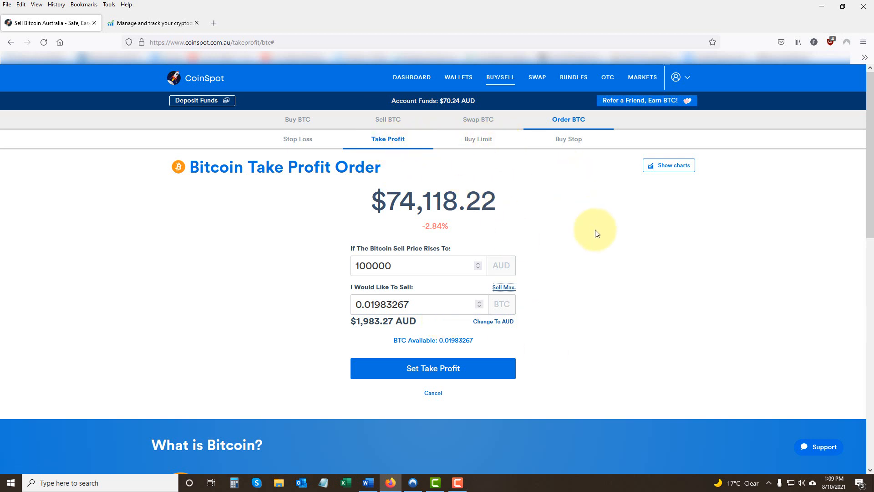
left_click(408, 267)
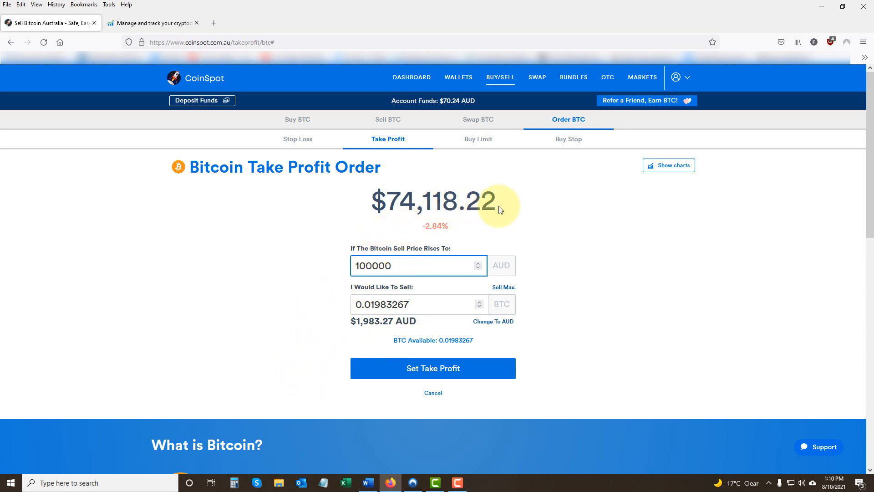
left_click(432, 375)
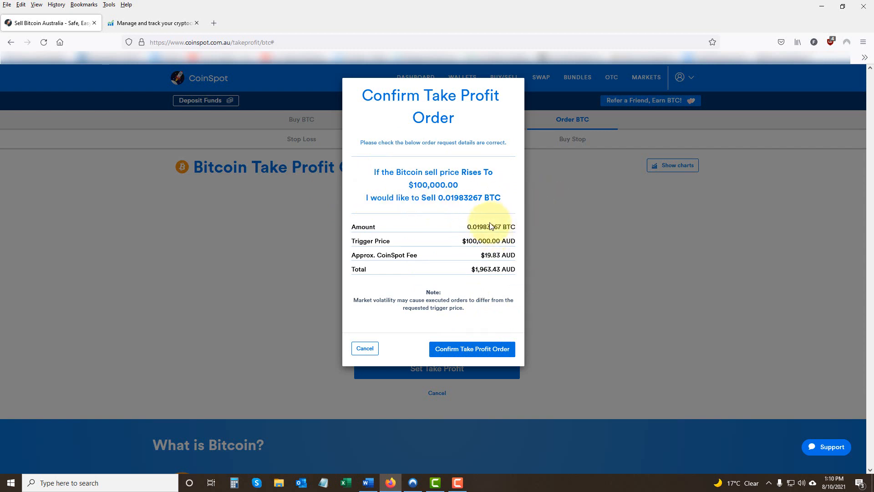
left_click(477, 350)
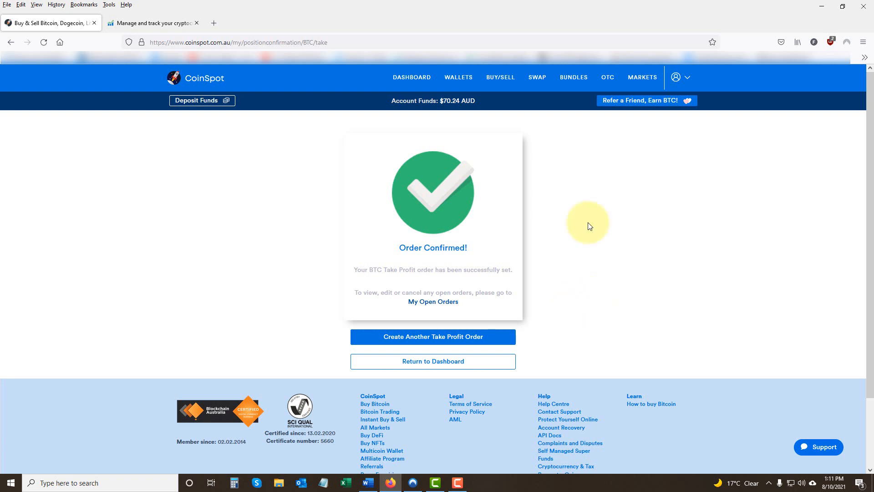
Cancel the Bitcoin take profit order with the 100000 AUD trigger among the account's open orders
left_click(687, 78)
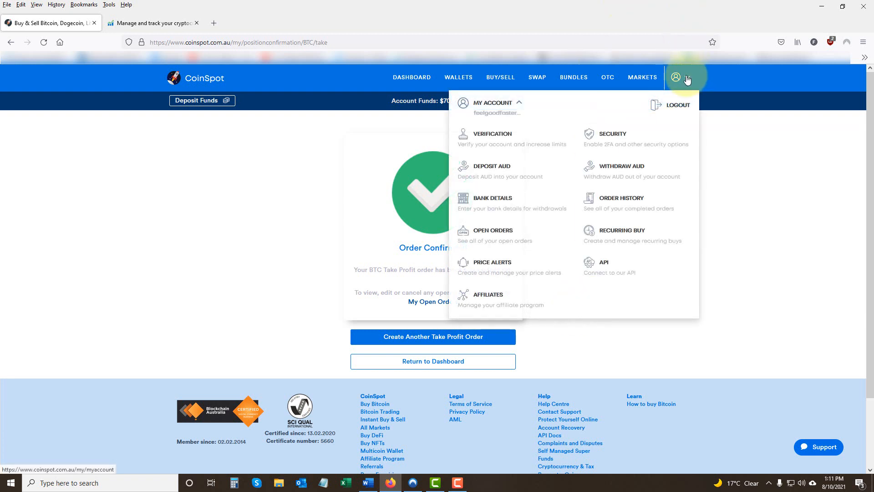
left_click(499, 231)
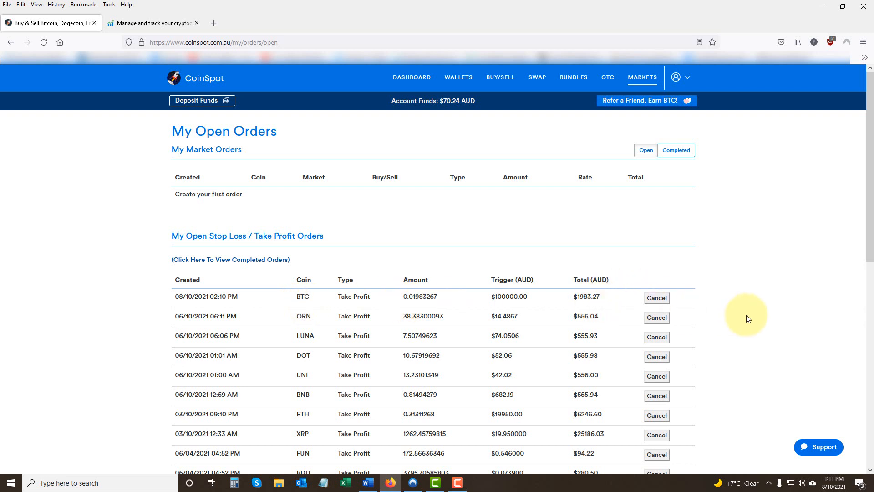
left_click(657, 298)
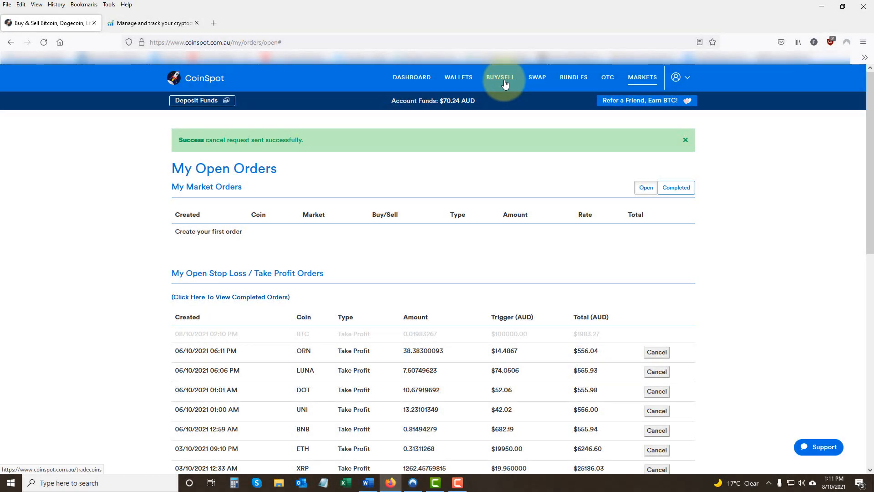
Open the buy limit order form for XRP (Ripple)
left_click(504, 81)
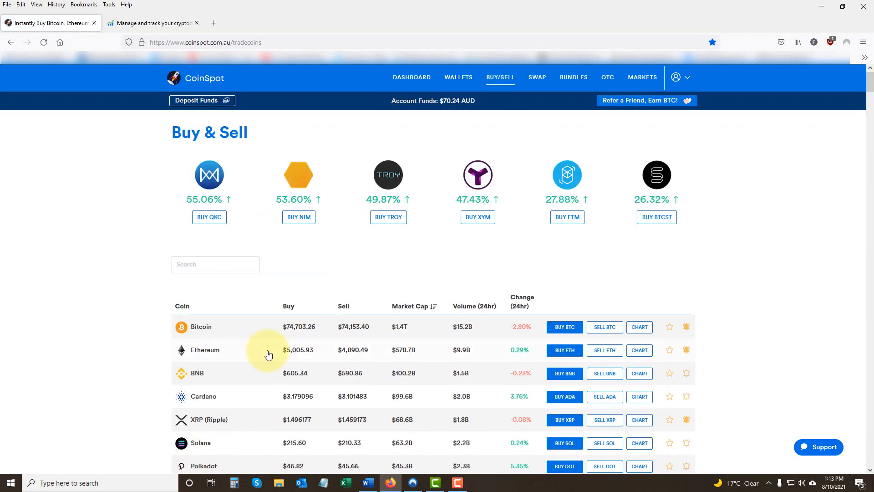
scroll(268, 355, "down", 2)
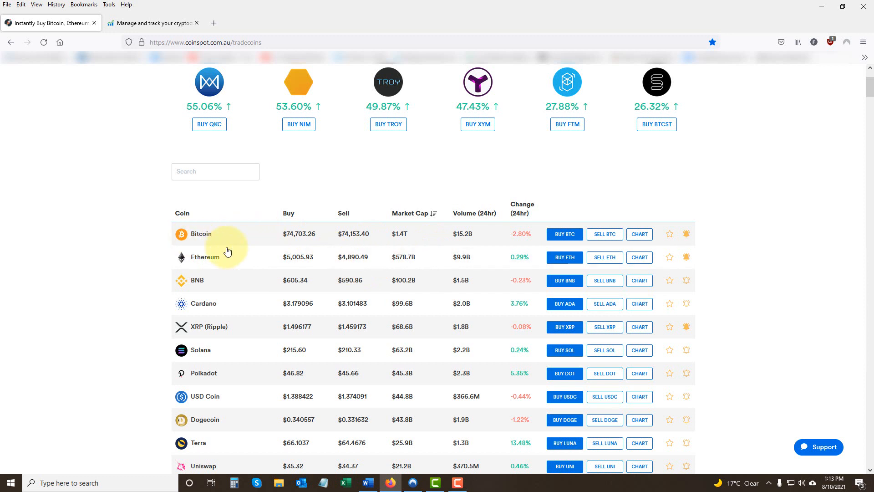
left_click(614, 329)
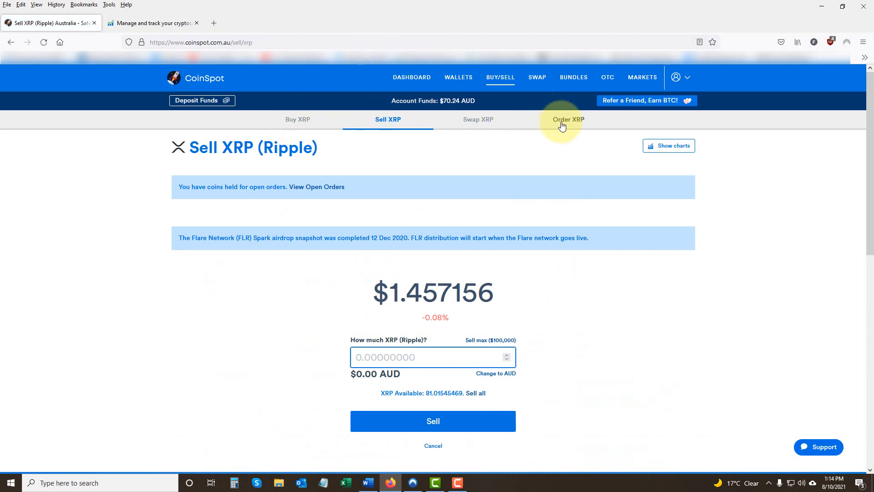
left_click(564, 124)
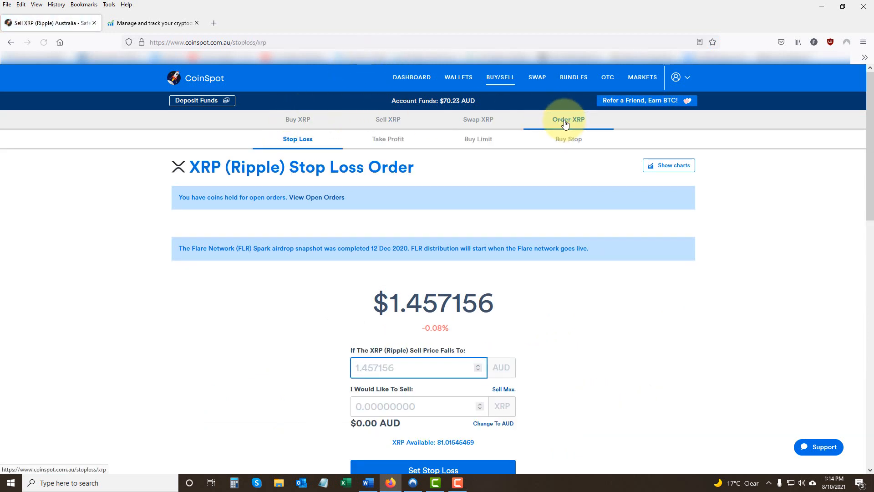
left_click(480, 141)
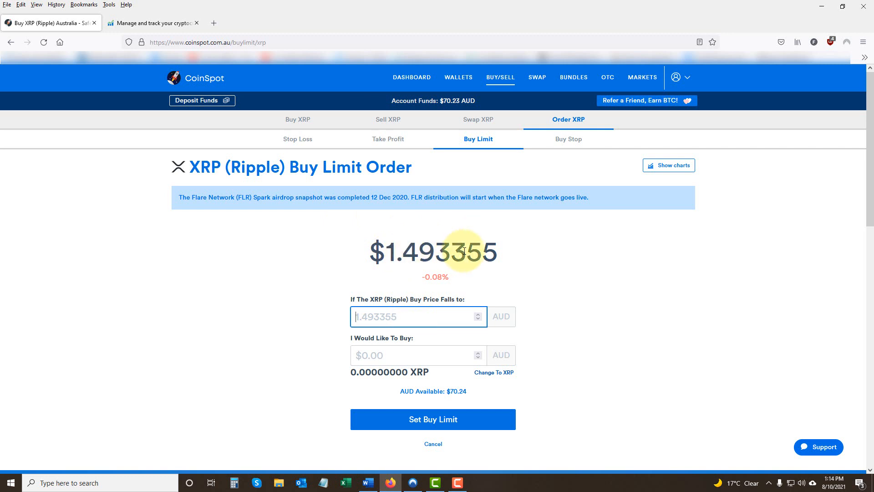
Set the XRP buy limit trigger price to 0.98 AUD and the amount to 50 AUD, and place and confirm the order
type(".98")
left_click(400, 353)
type("1000")
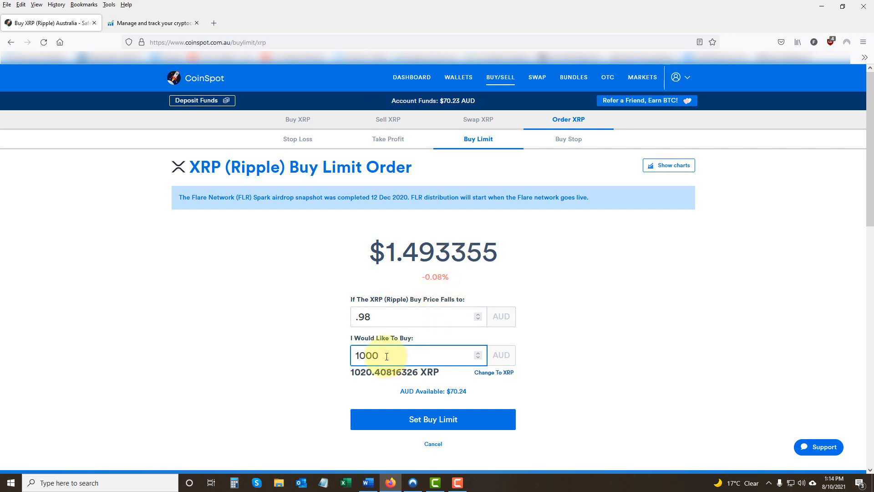
left_click_drag(389, 355, 238, 326)
type("50")
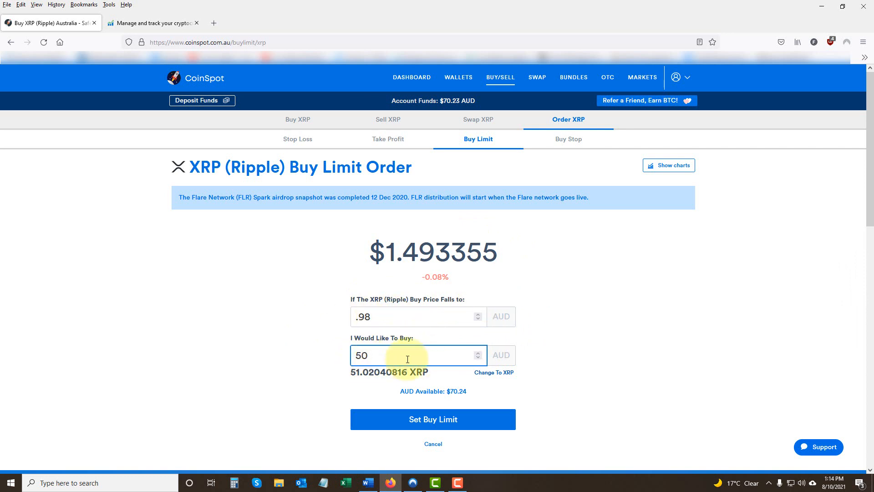
left_click(441, 422)
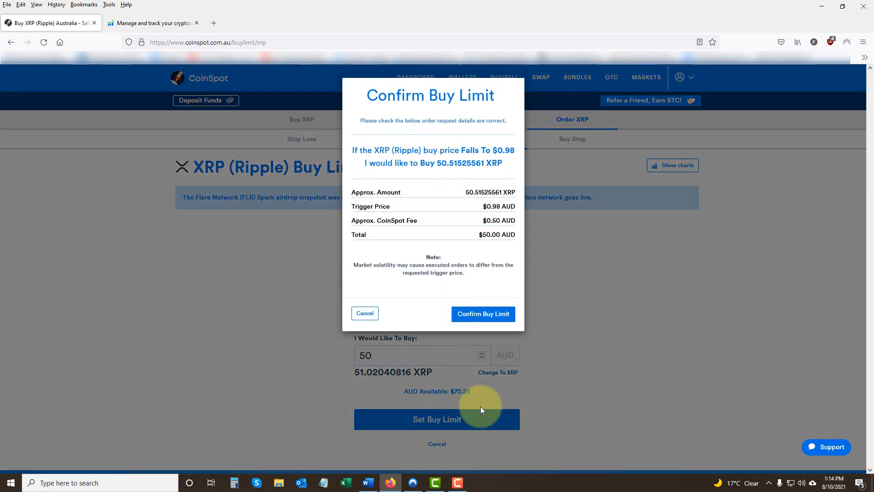
left_click(492, 316)
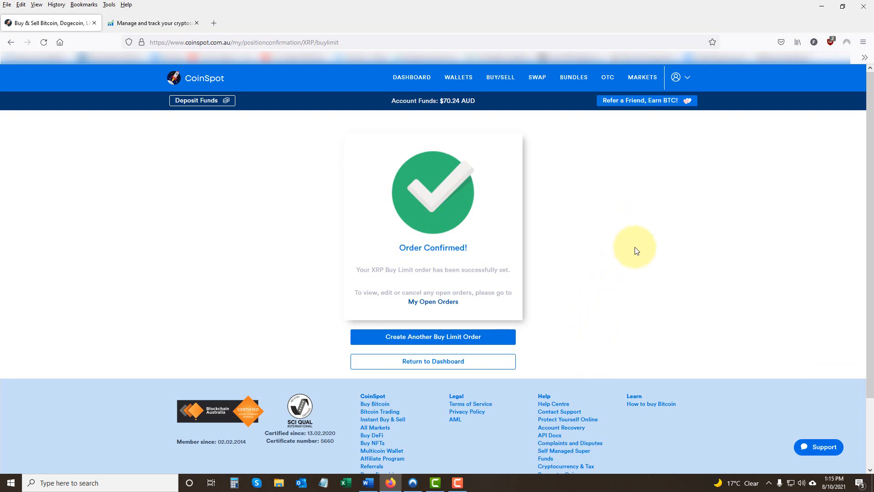
Find the XRP buy limit order among the account's open orders
left_click(686, 80)
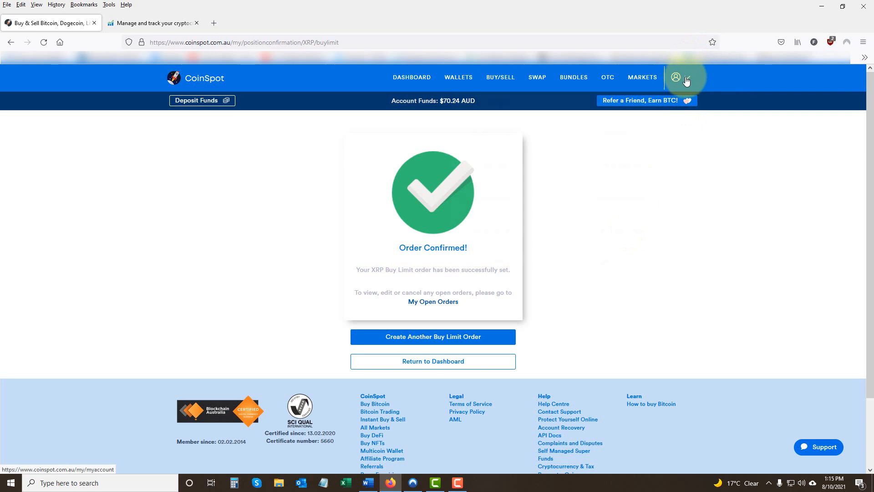
left_click(500, 231)
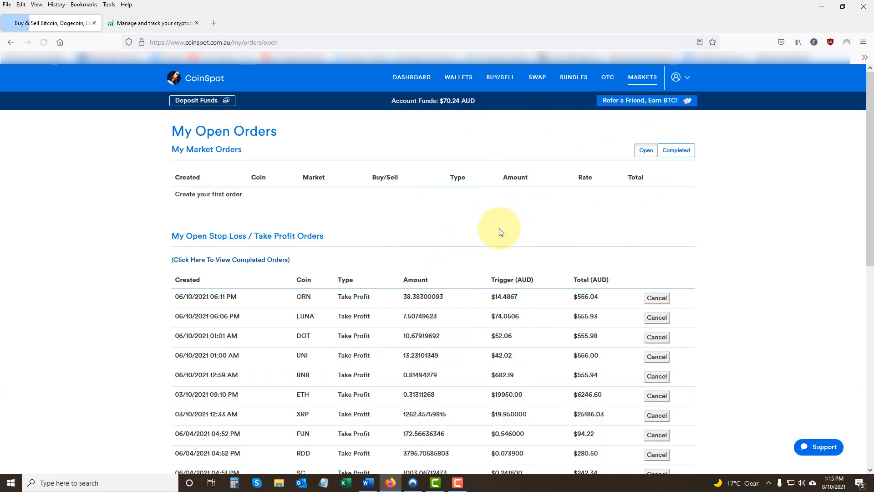
scroll(482, 318, "down", 8)
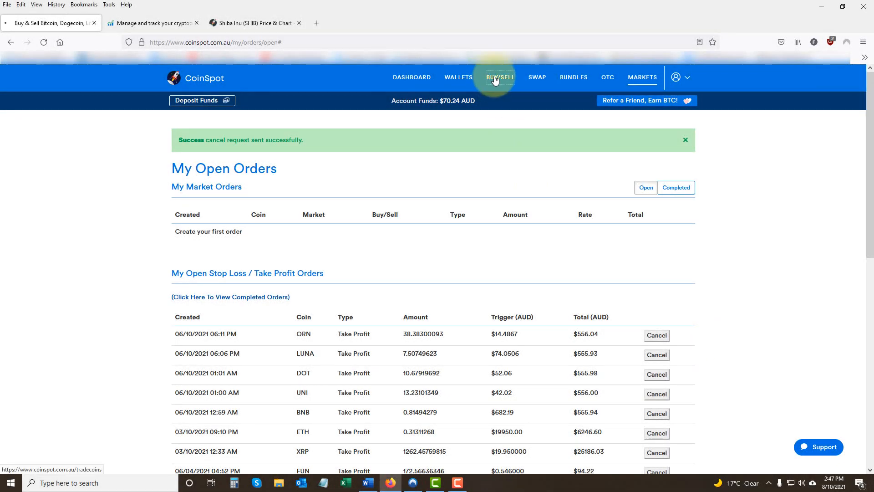
Open the buy stop order form for XRP (Ripple) and set its buy trigger price to 2.50 AUD
left_click(495, 80)
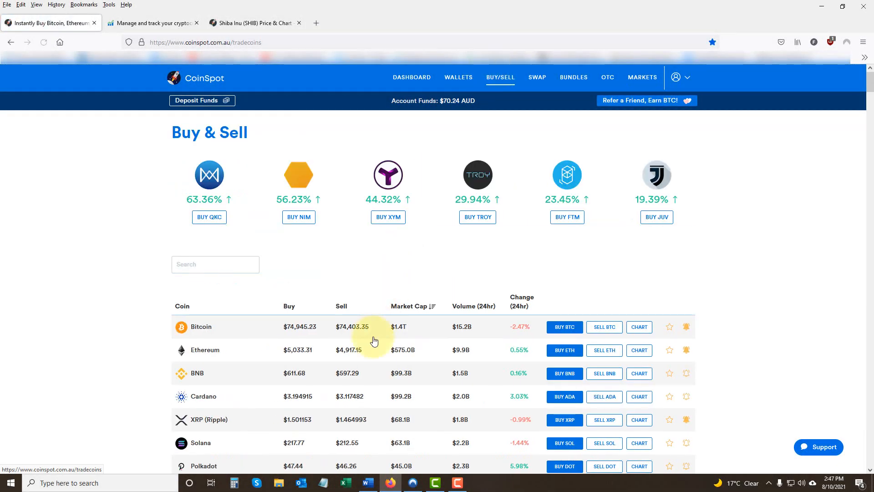
left_click(609, 423)
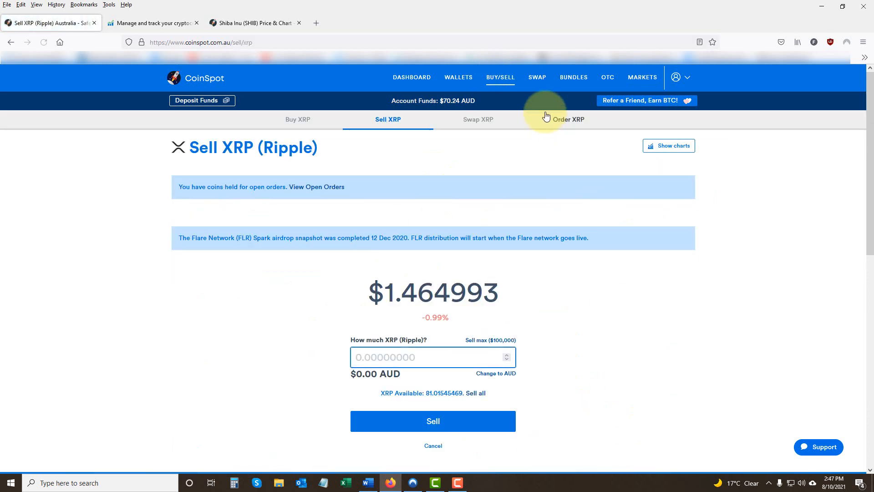
left_click(564, 120)
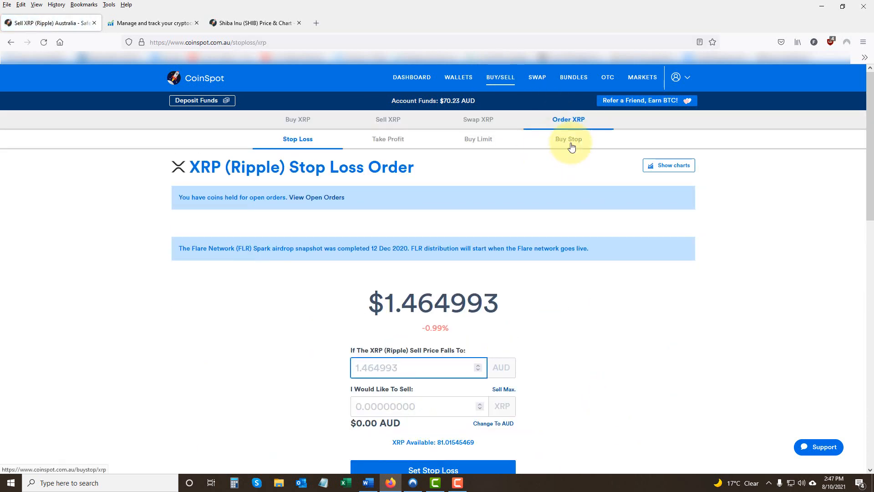
left_click(570, 142)
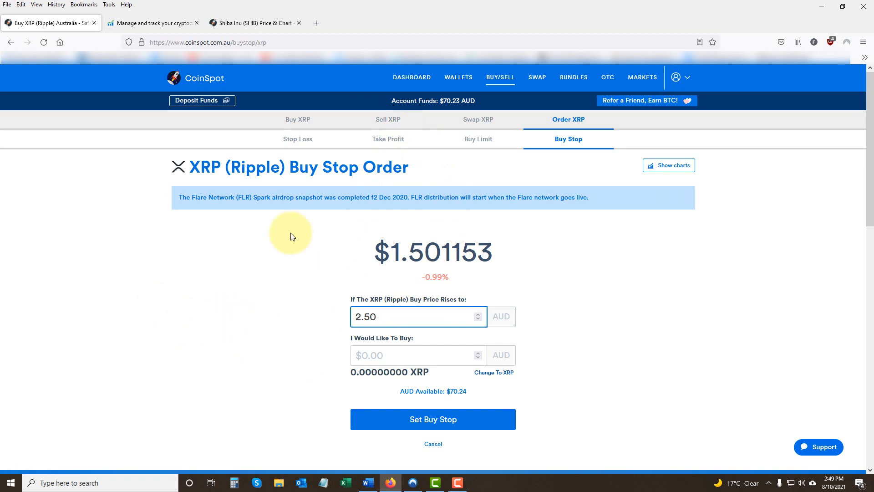
Set the XRP buy stop amount to 50 AUD, and place and confirm the order
left_click(384, 355)
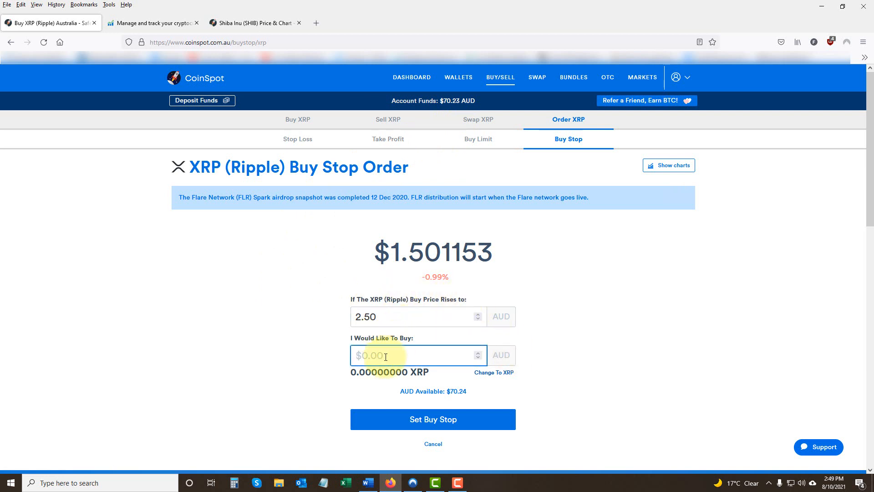
type("5000")
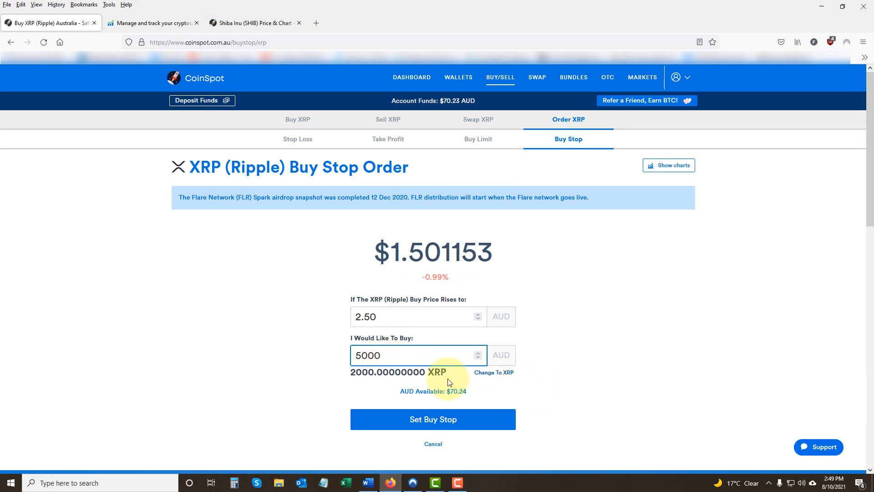
left_click_drag(370, 356, 396, 357)
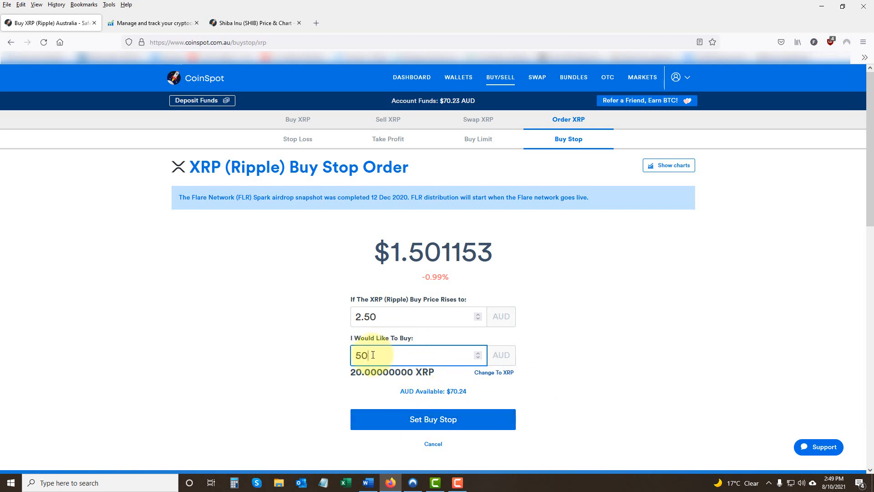
left_click(433, 422)
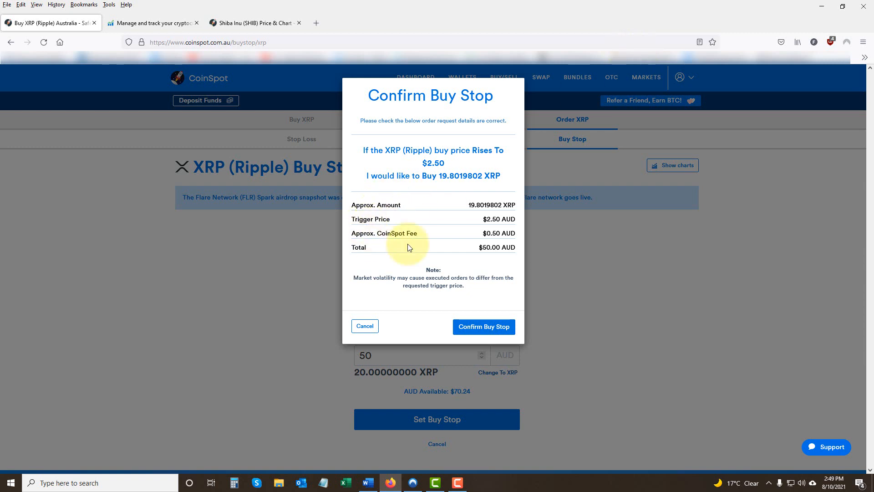
left_click(485, 326)
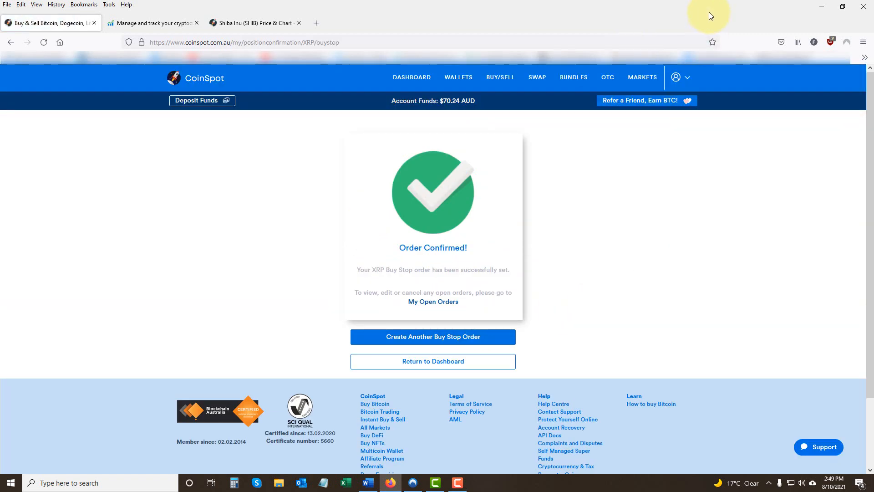
Find the XRP buy stop order among the account's open orders
left_click(685, 77)
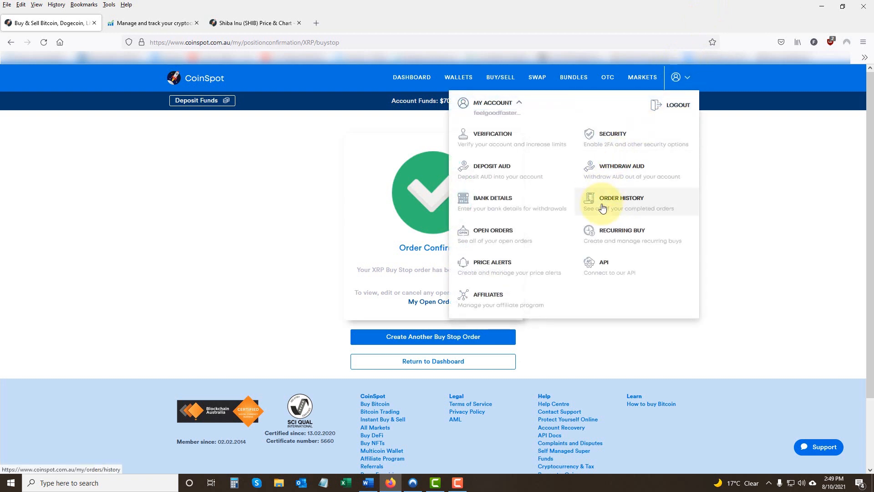
left_click(477, 237)
scroll(501, 307, "down", 9)
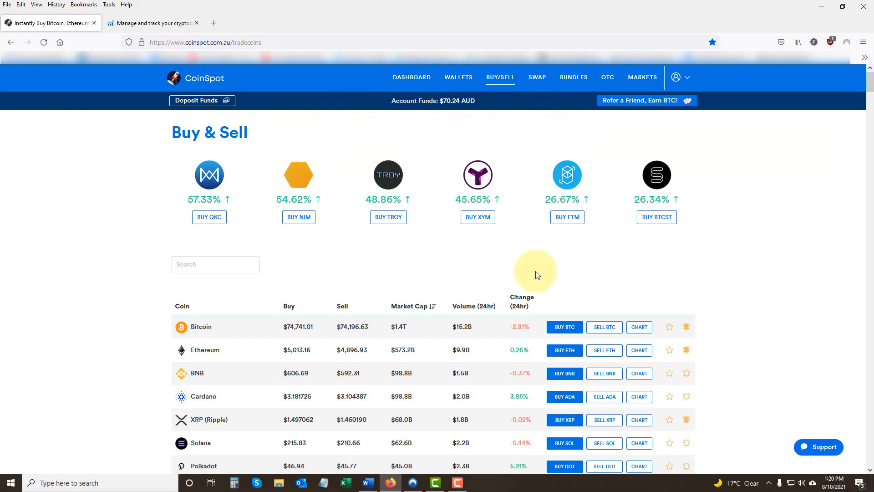
Review the coins held in the account's open stop loss and take profit orders
left_click(686, 81)
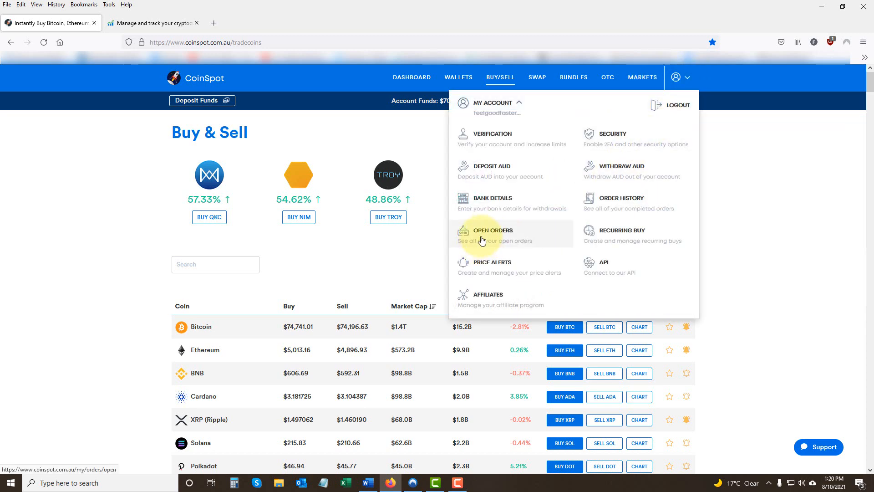
left_click(605, 234)
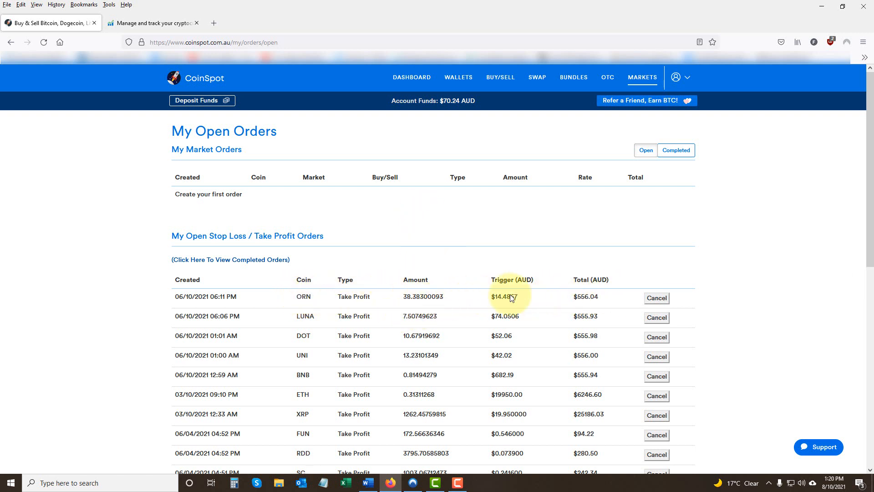
Search the tradable coins for "orion" and open the sell form for Orion Protocol
left_click(505, 79)
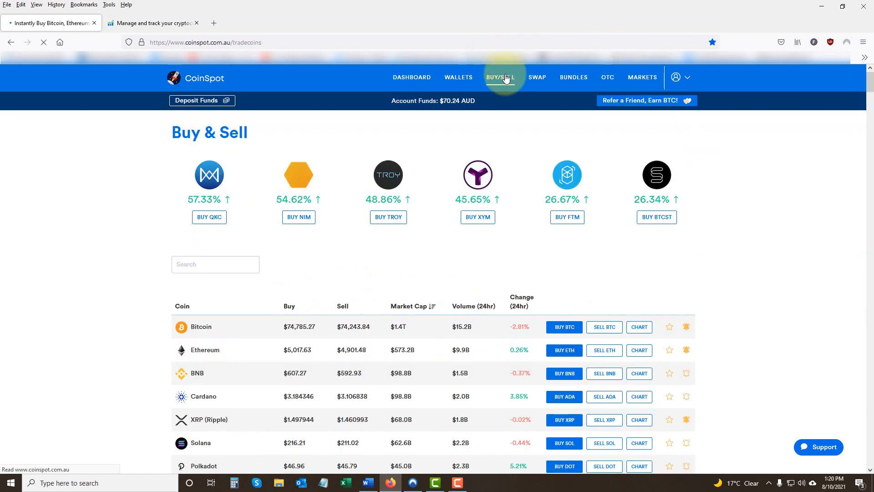
left_click(240, 267)
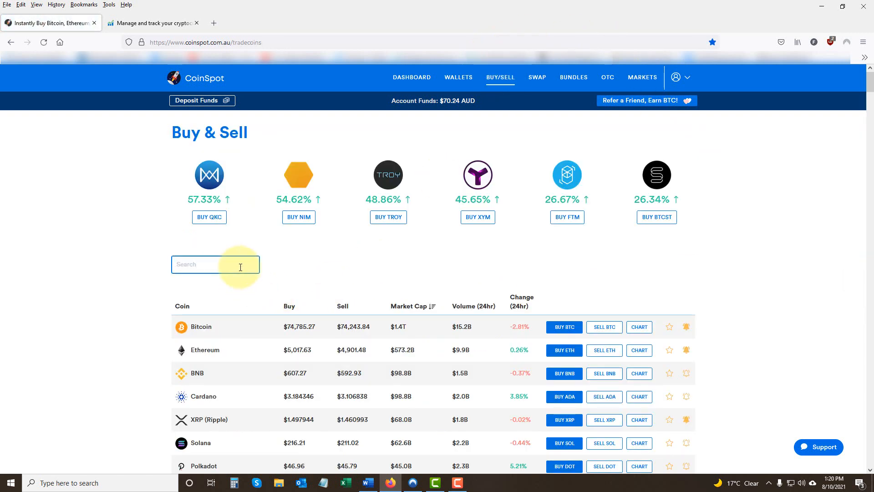
type("orion")
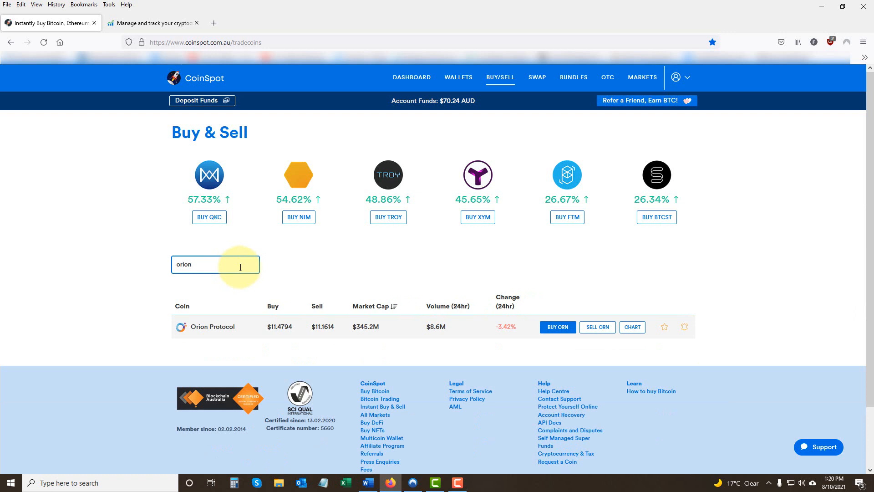
left_click(597, 328)
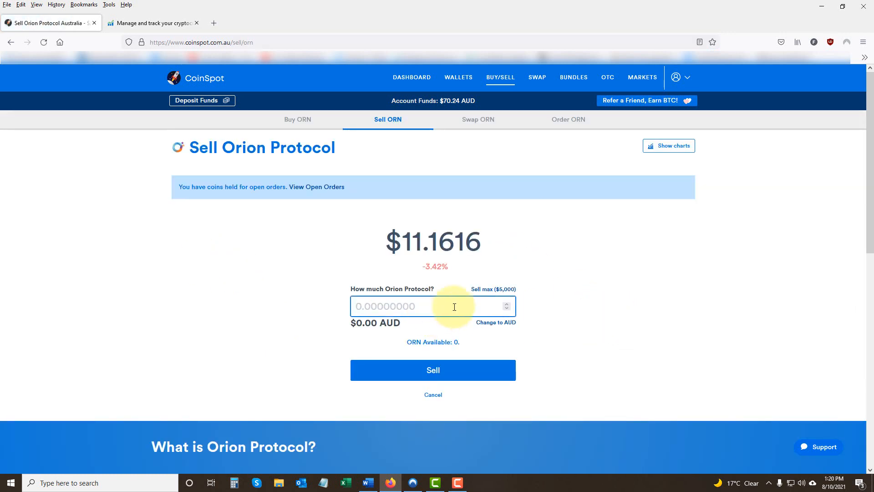
Try to sell Orion Protocol, first with the maximum amount and finally as a confirmed sale of 500 AUD worth
left_click(490, 291)
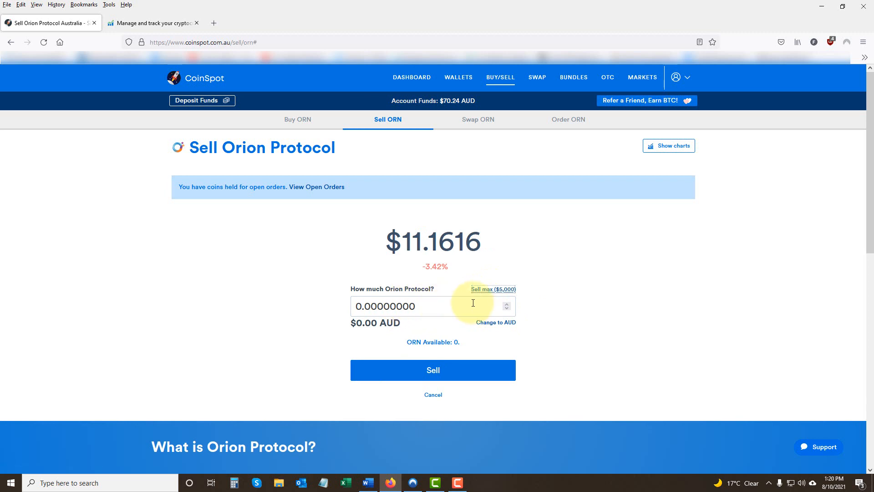
left_click(419, 305)
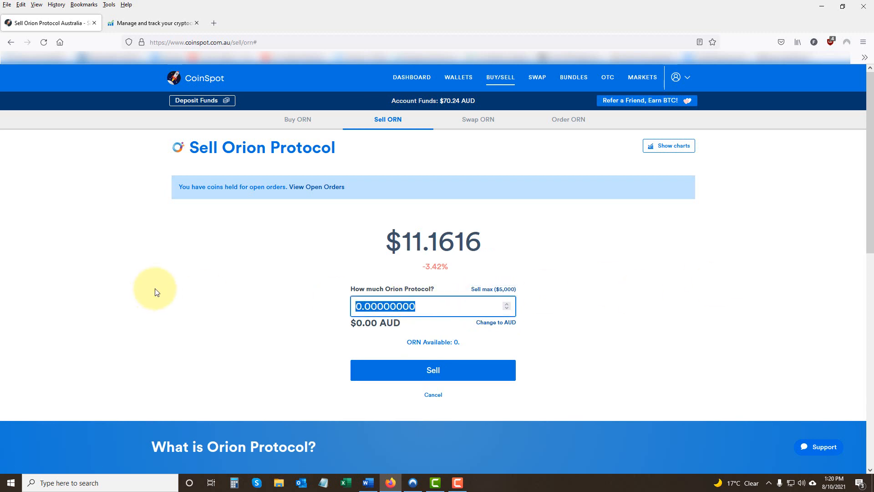
left_click(496, 321)
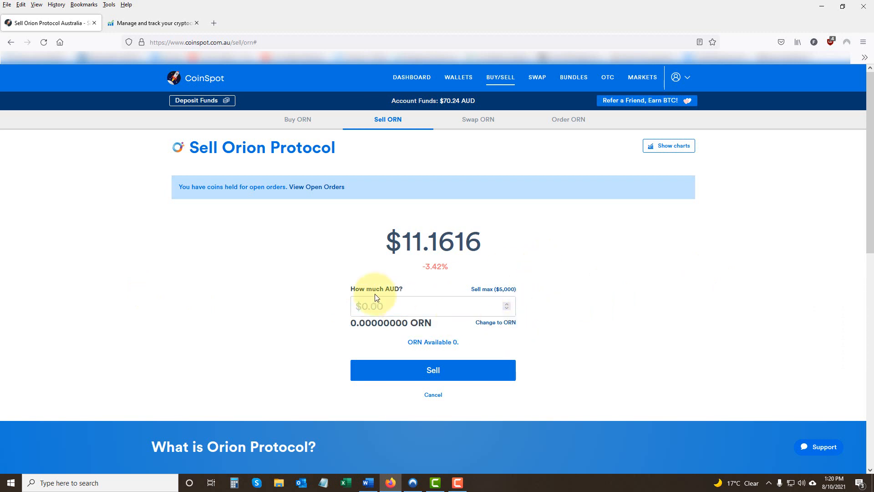
left_click(379, 305)
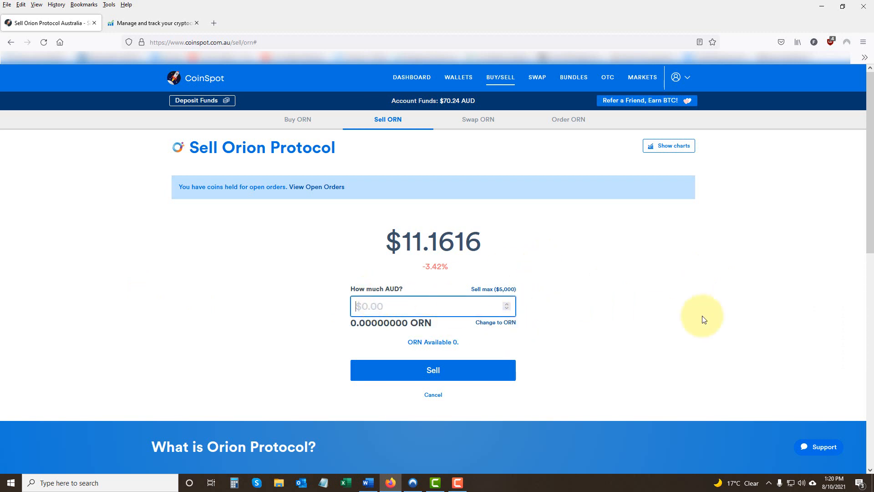
type("500")
left_click(418, 370)
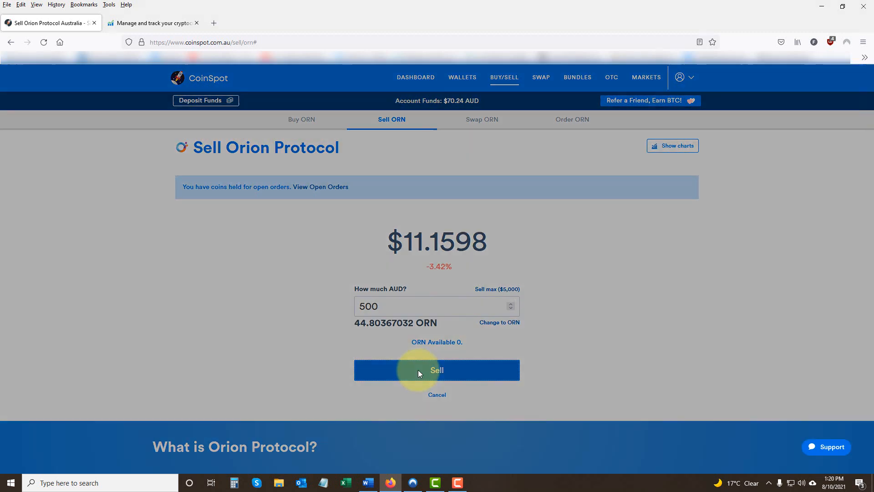
left_click(484, 242)
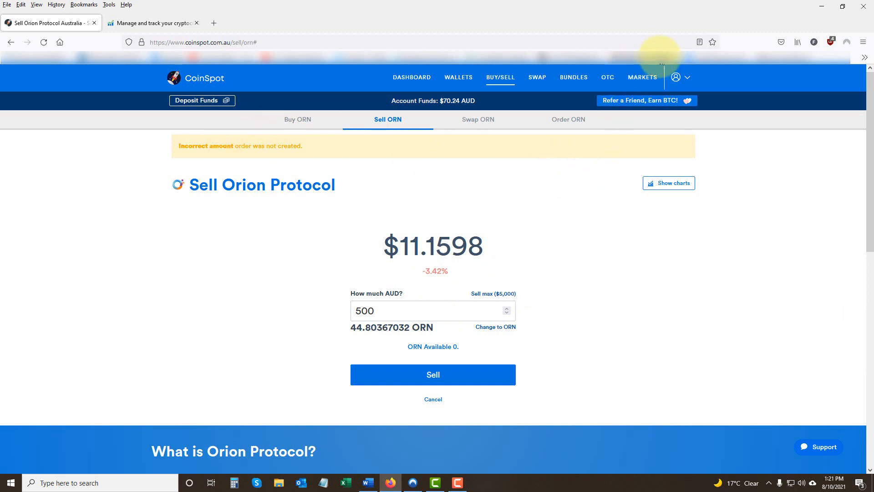
Return to the account's list of open orders
left_click(688, 79)
left_click(488, 230)
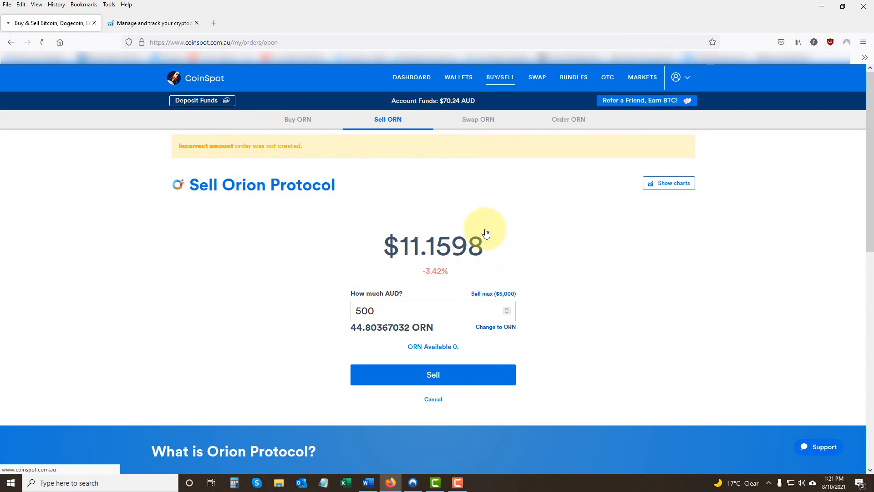